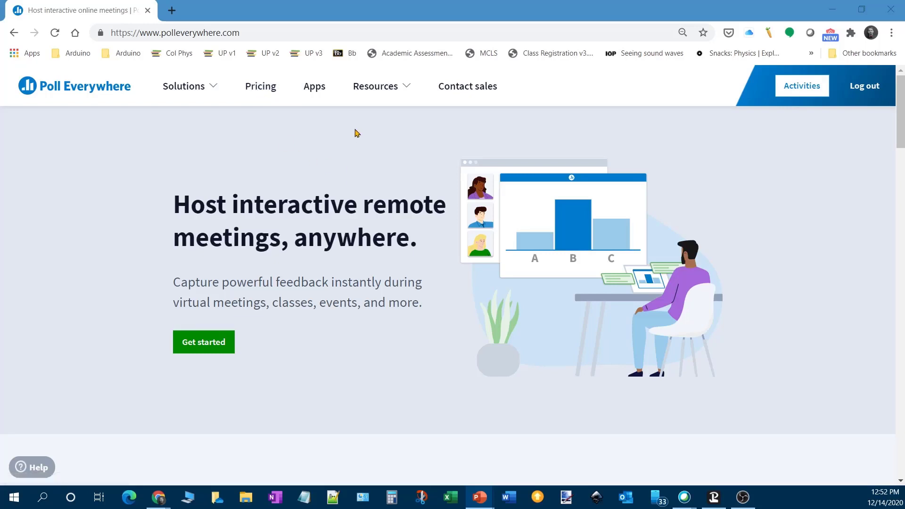
Step: Open the Apps page and review the Poll Everywhere versions offered for PowerPoint, Keynote, Google Slides, Slack and mobile
click(314, 90)
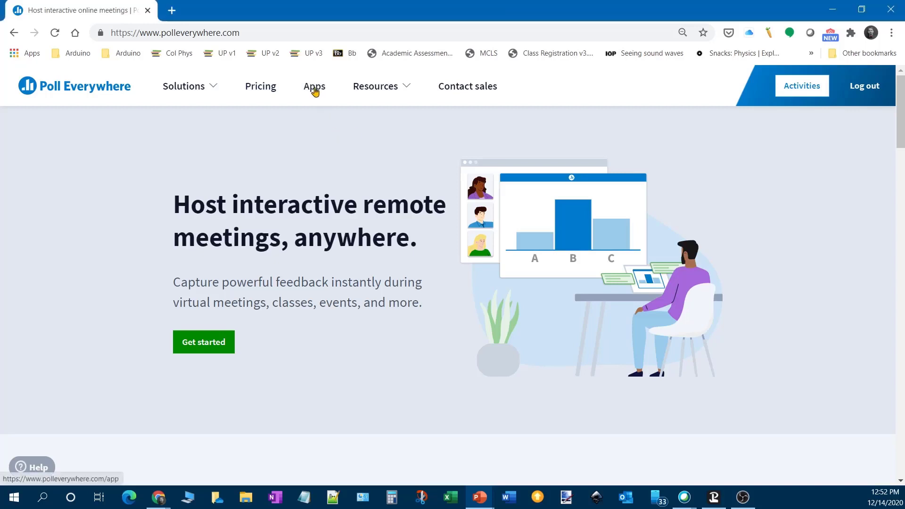
scroll(303, 239, down, 5)
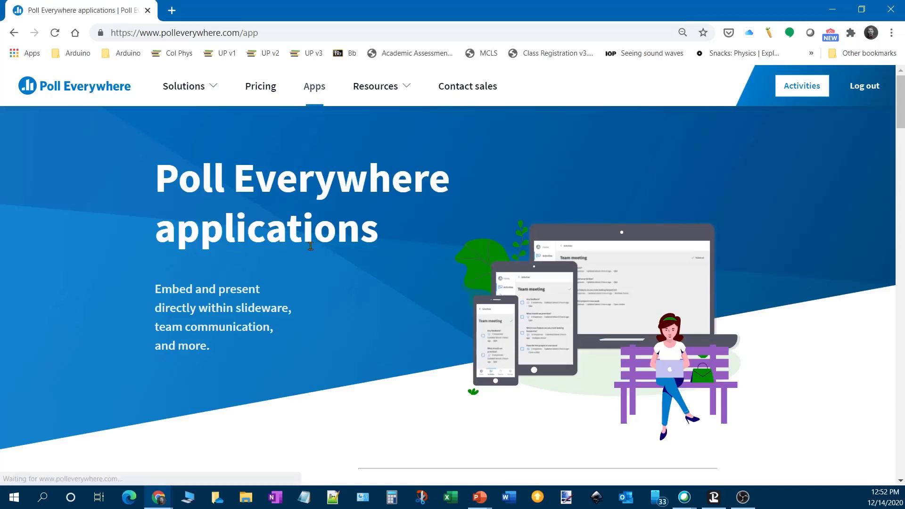
scroll(112, 312, down, 6)
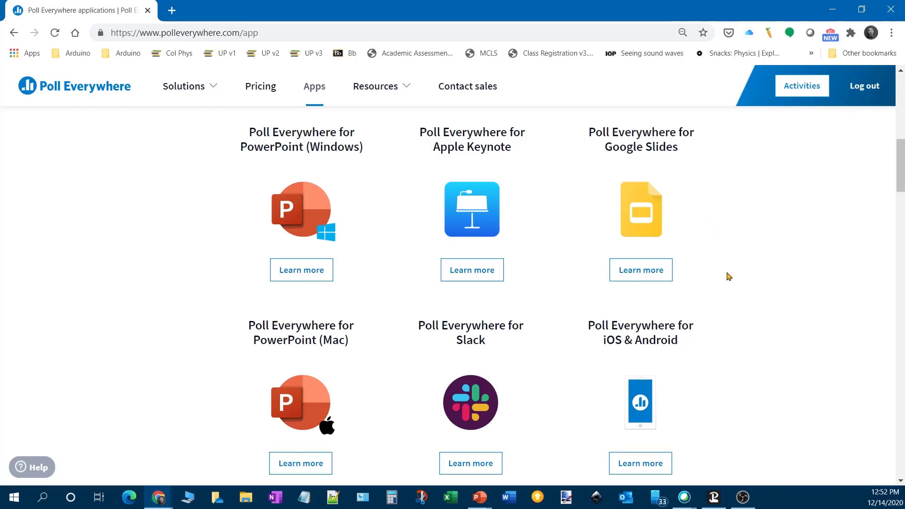
scroll(724, 271, down, 1)
scroll(723, 264, down, 1)
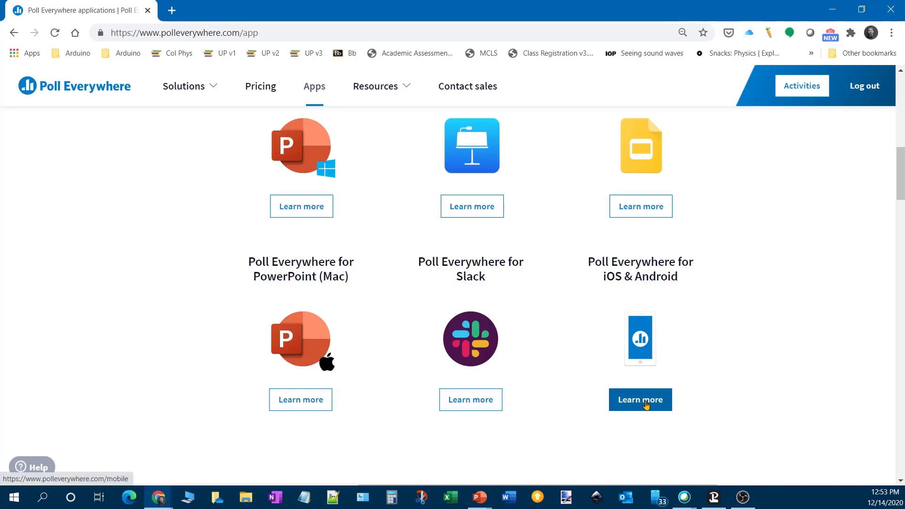
scroll(710, 373, up, 2)
scroll(710, 373, up, 2)
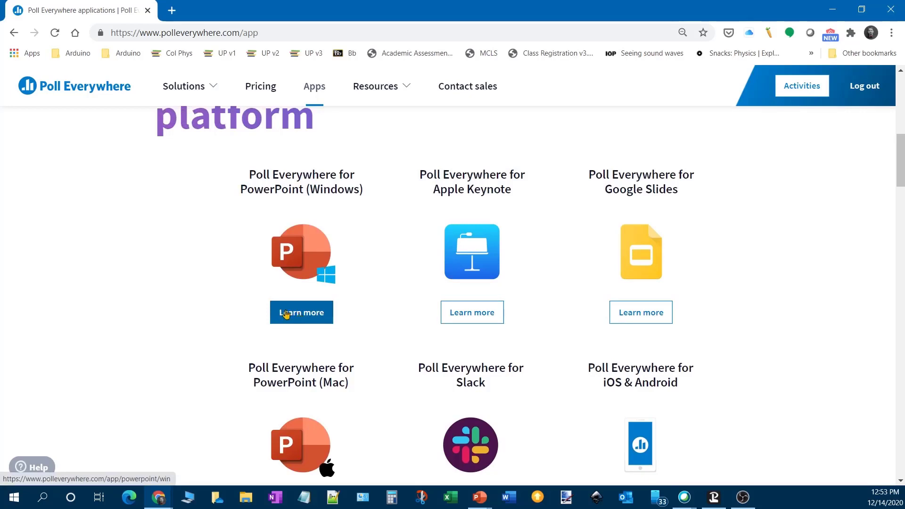
scroll(236, 298, up, 3)
scroll(236, 298, up, 3)
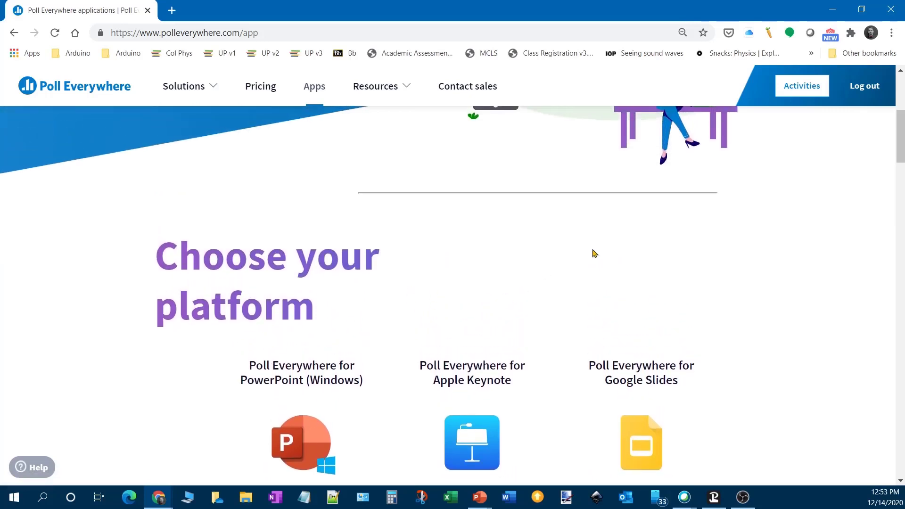
Step: Open the account's activities and examine the groups, expanding Magnetic Forces to view its questions and collapsing it again
click(804, 90)
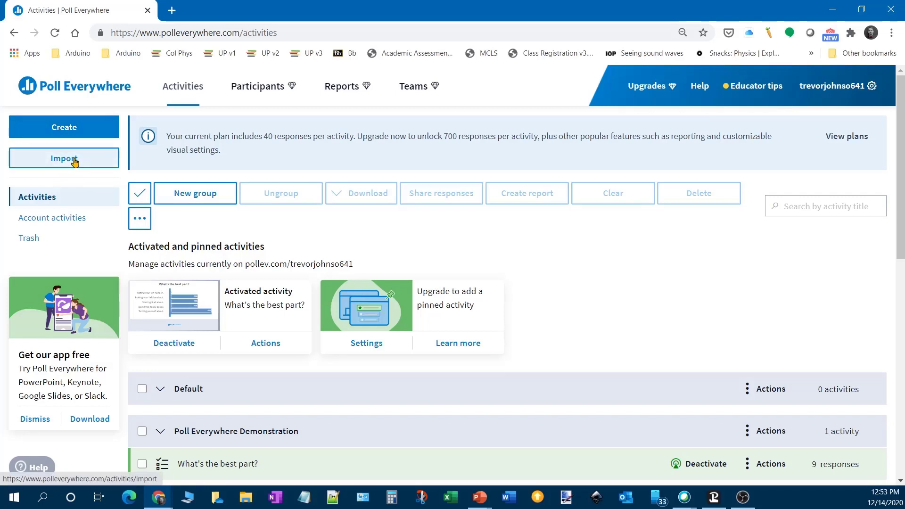
scroll(589, 260, down, 3)
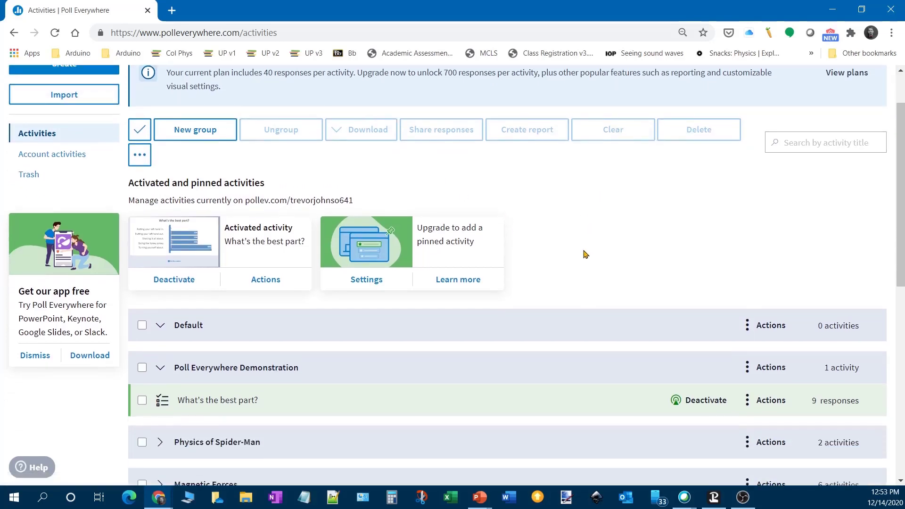
scroll(471, 254, down, 1)
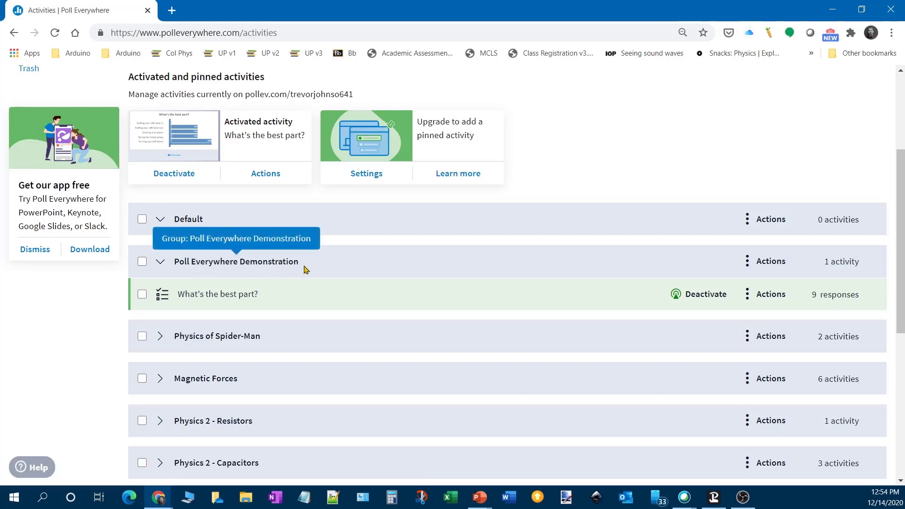
scroll(186, 351, down, 1)
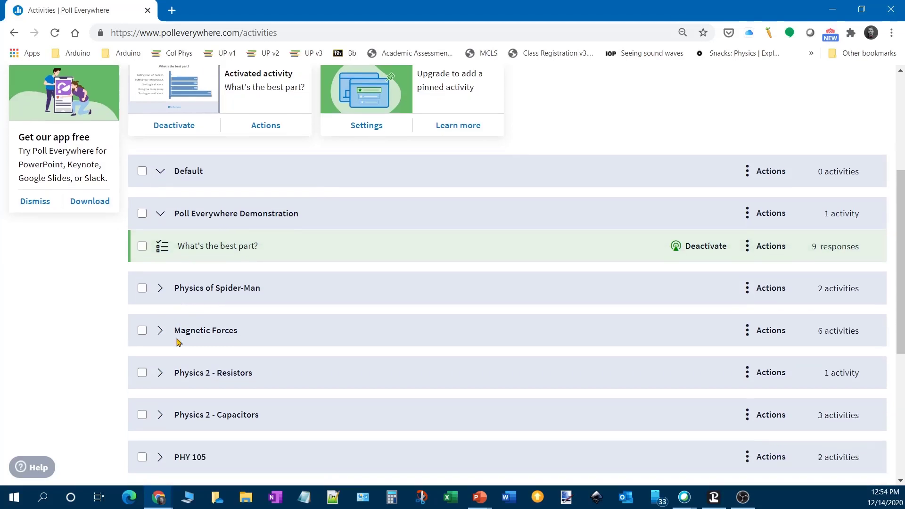
click(160, 318)
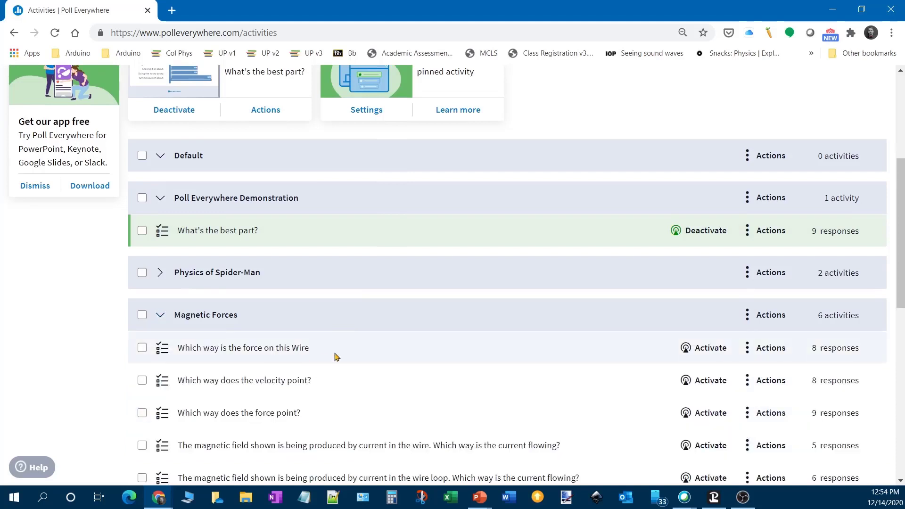
scroll(283, 348, down, 2)
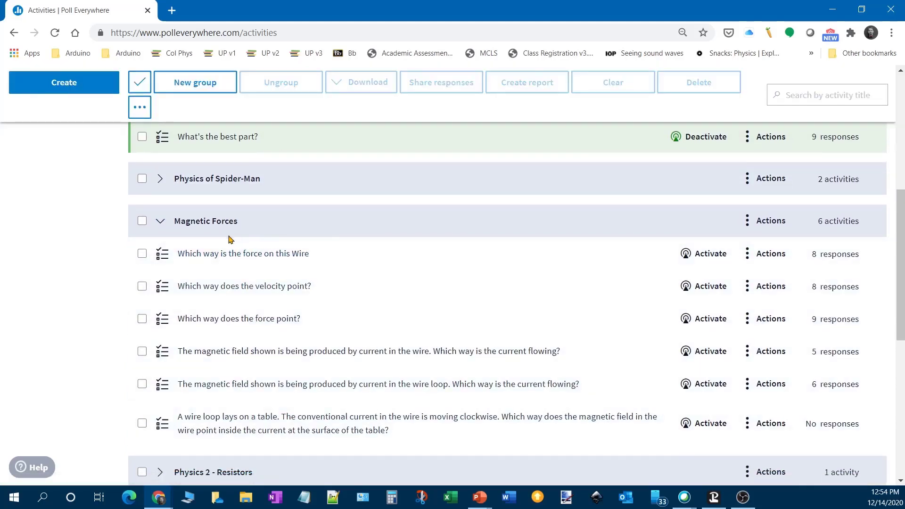
click(160, 221)
scroll(272, 293, up, 3)
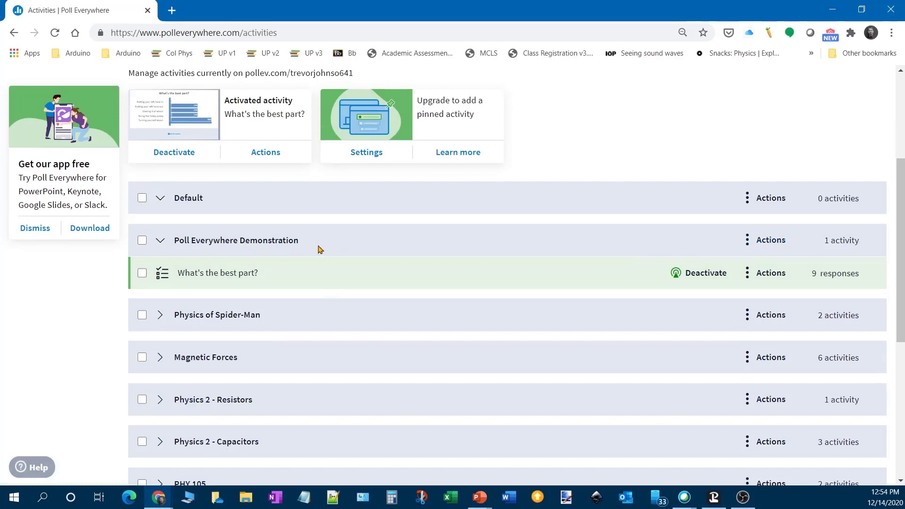
Step: Add a multiple choice activity to the Poll Everywhere Demonstration group, titled "The beginning of the day is called..."
click(746, 247)
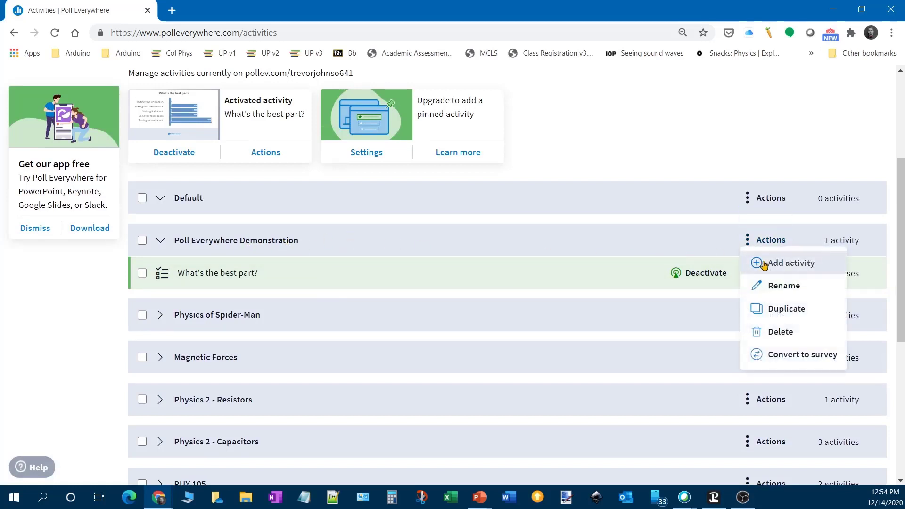
click(763, 263)
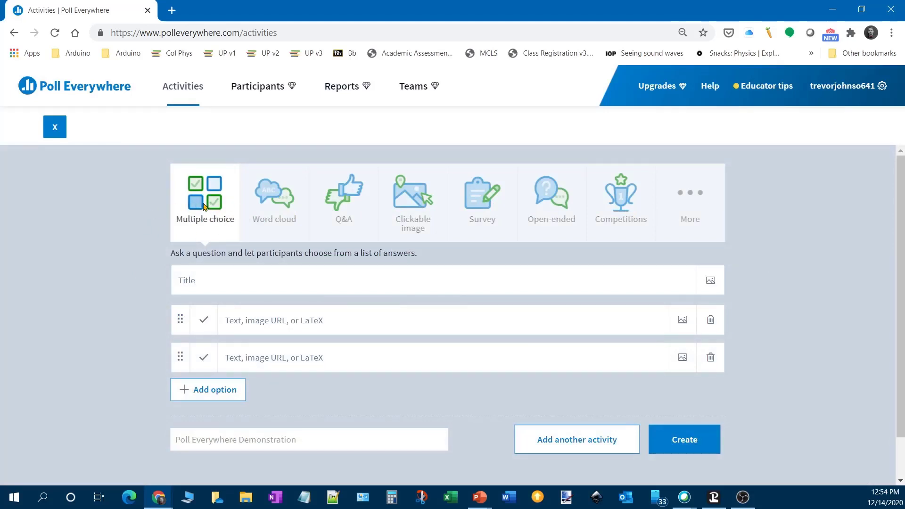
click(226, 276)
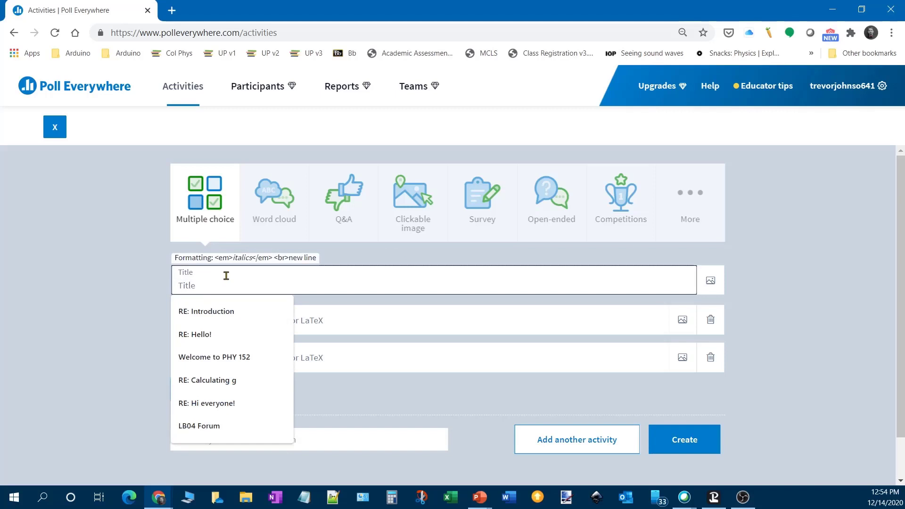
text(The)
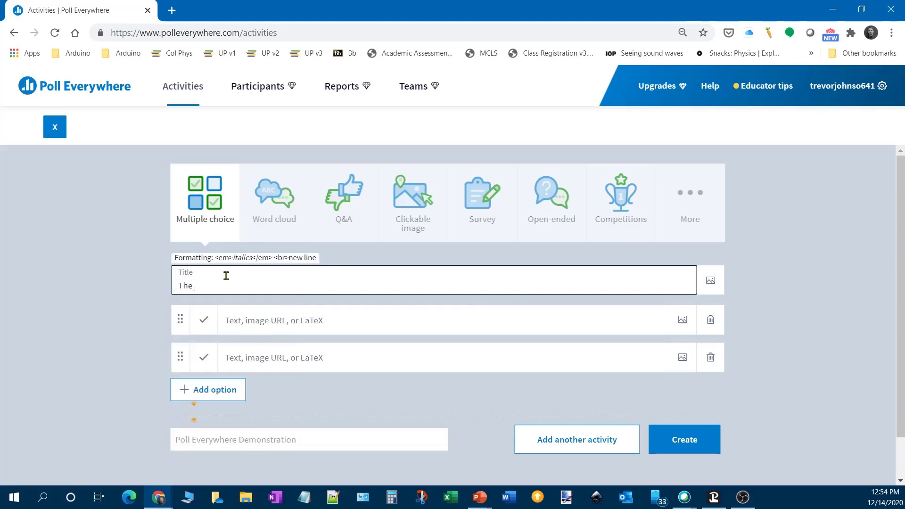
text( beginning of the day is call)
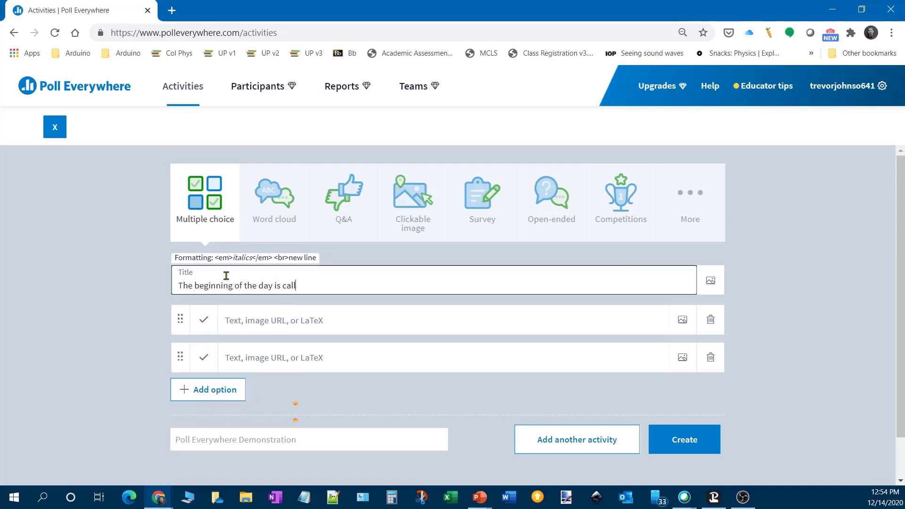
text(ed...)
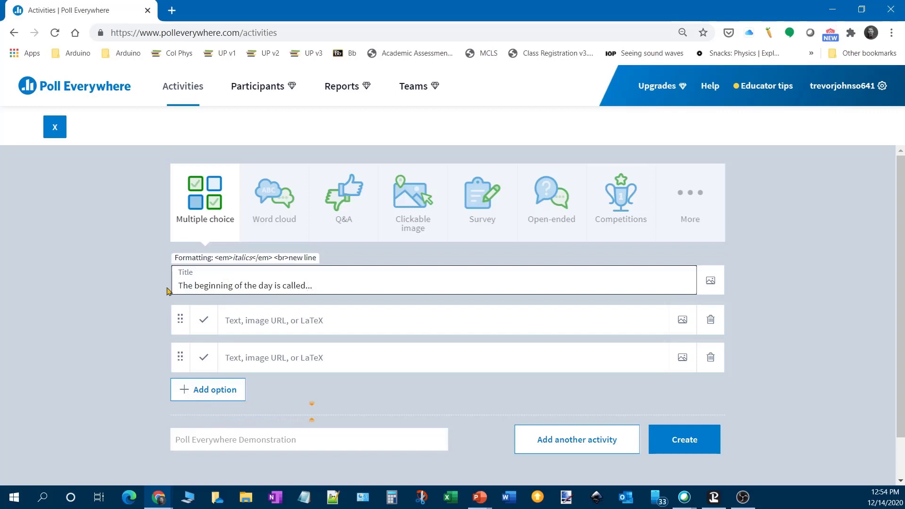
Step: Enter "morning" and "afternoon" as the first two answer options of the question
click(258, 319)
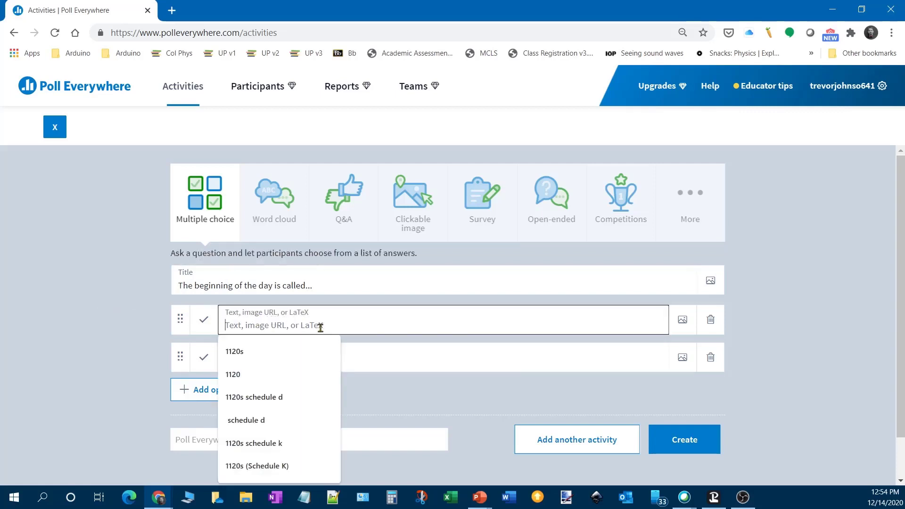
text(morning)
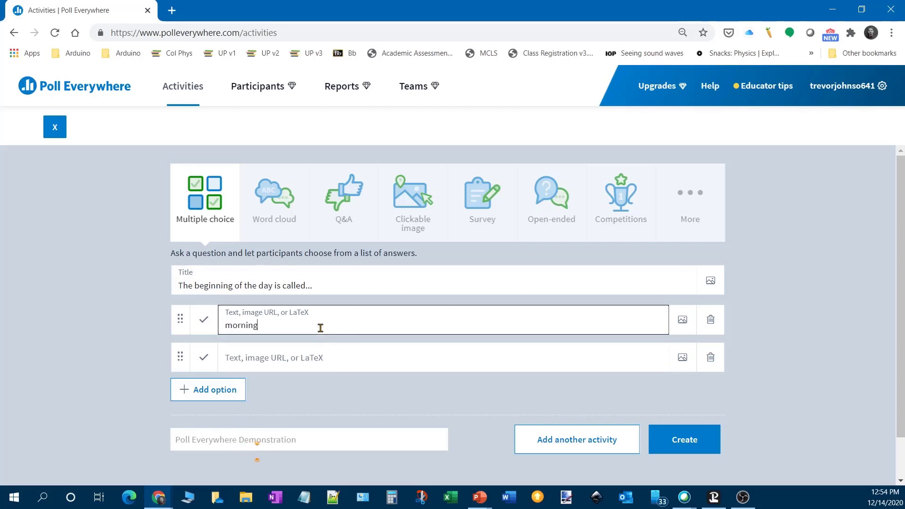
click(290, 356)
text(Af)
key(BackSpace)
key(BackSpace)
text(agte)
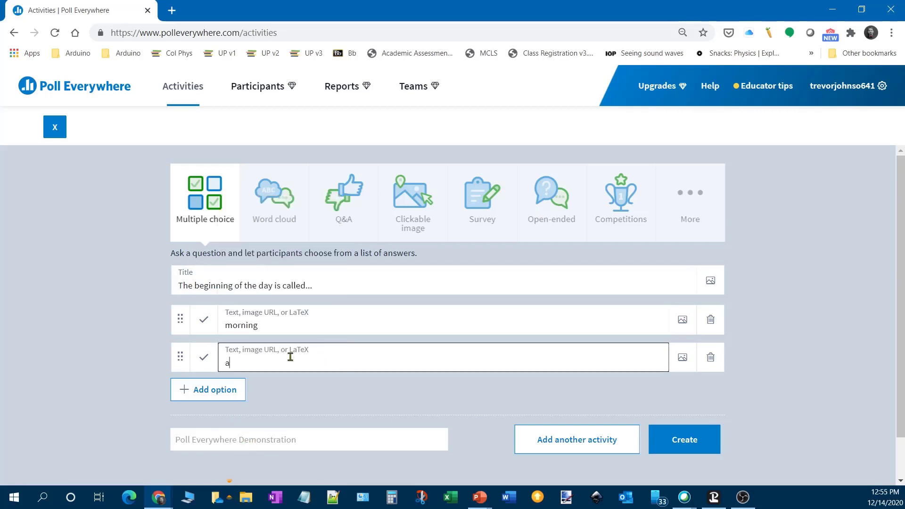
key(BackSpace)
key(BackSpace)
key(BackSpace)
text(fternoon)
Step: Add a third answer option reading "evening"
click(212, 395)
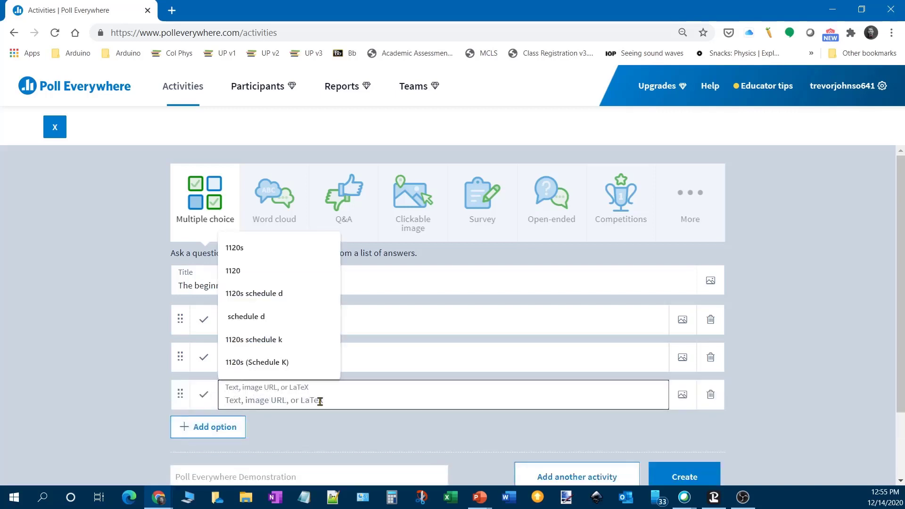
text(E)
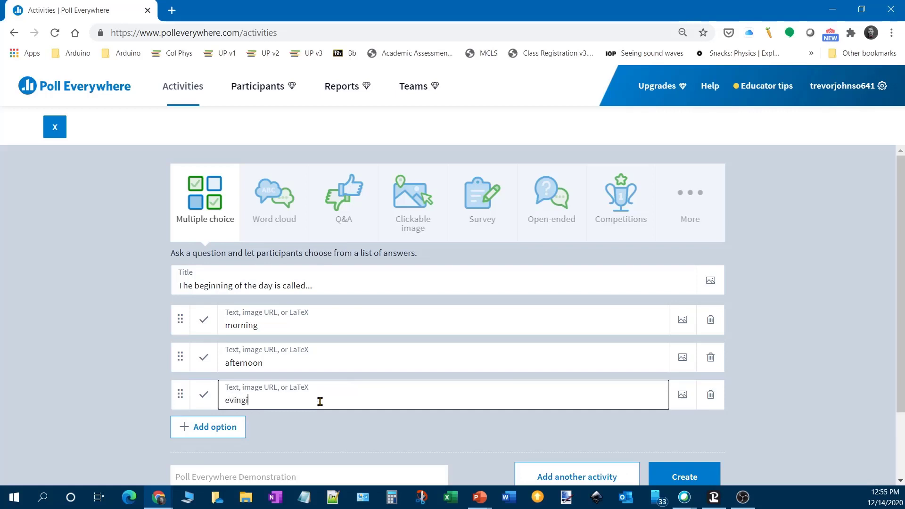
text(vening)
click(795, 339)
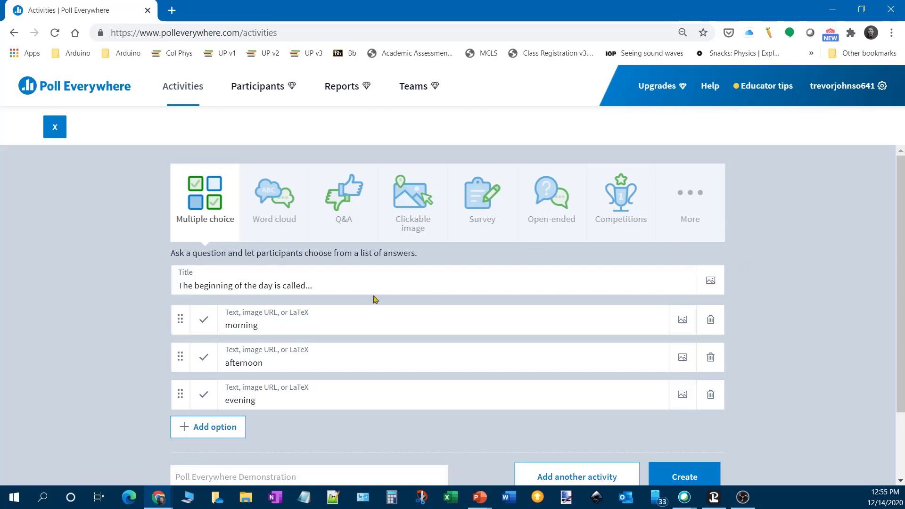
Step: Attach the image "Potential of 1microcoulomb charge.png" to the question title
click(710, 282)
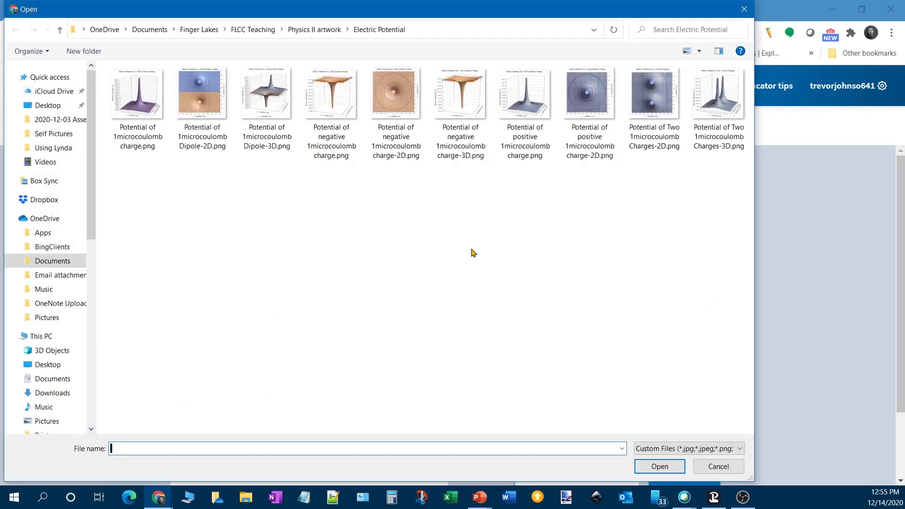
click(146, 100)
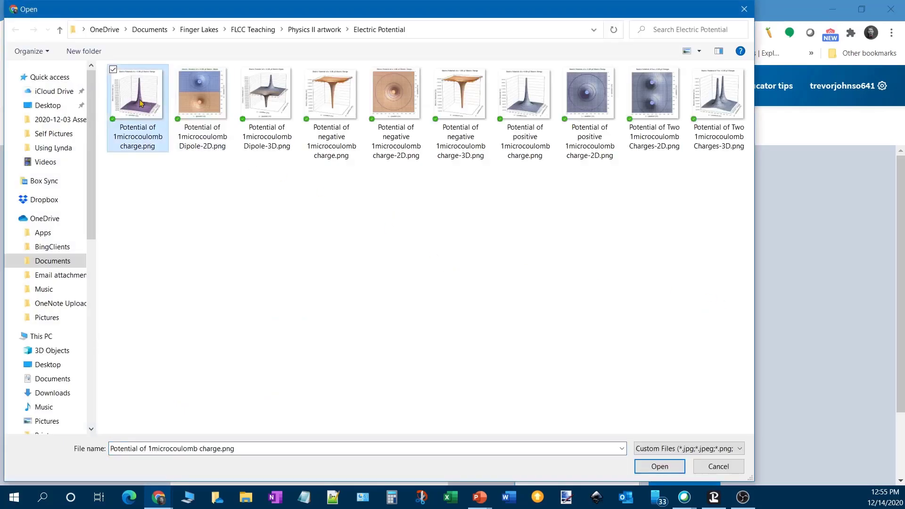
click(660, 465)
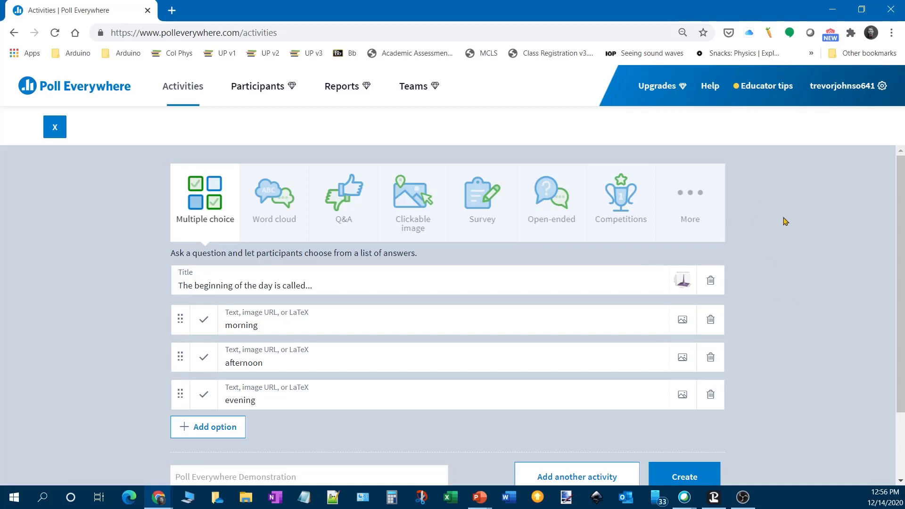
Step: Create the multiple choice poll and activate it for responses
scroll(784, 222, down, 1)
click(660, 461)
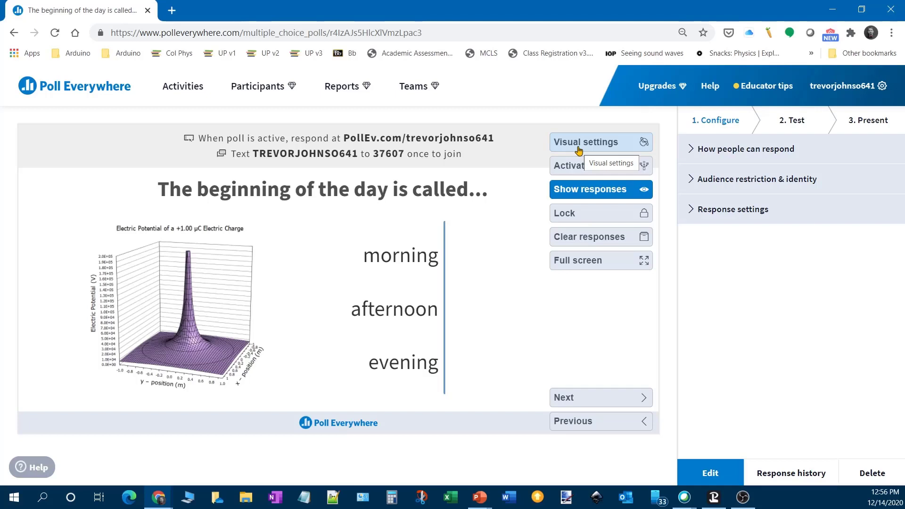
click(572, 170)
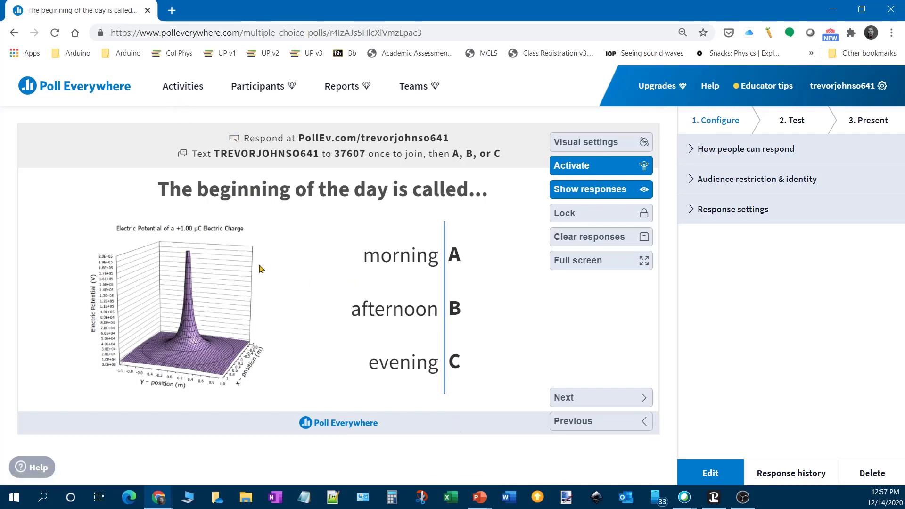
Step: Return to the activities list and look through its groups
click(190, 94)
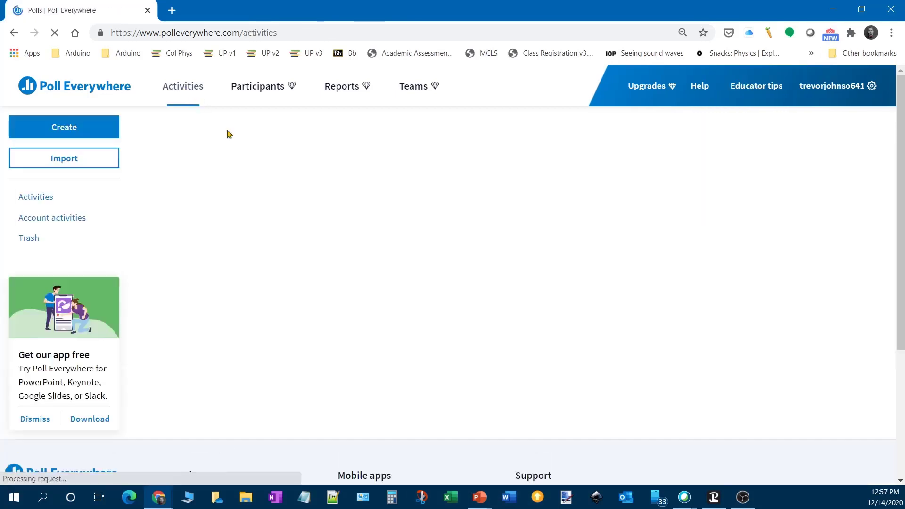
scroll(553, 333, down, 3)
scroll(553, 334, down, 1)
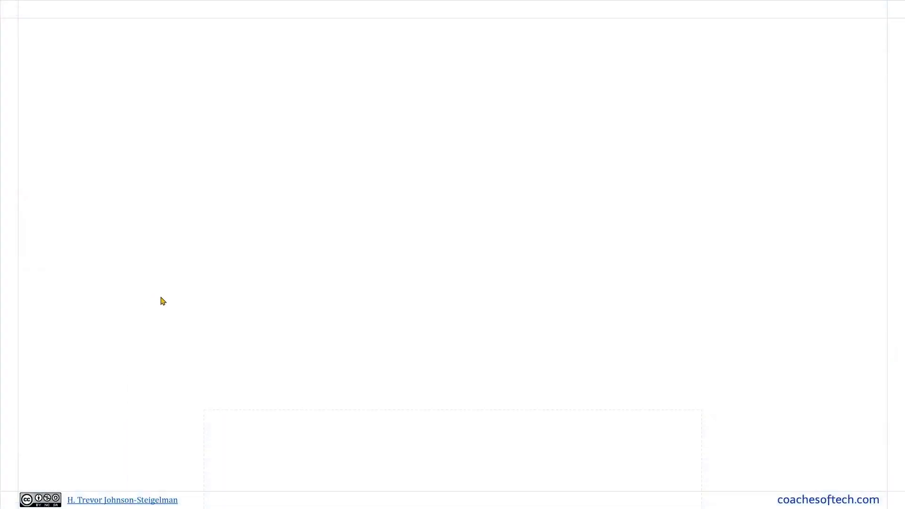
Step: Switch to PowerPoint, exit the slide show at blank slide 7 and bring up the Poll Everywhere add-in commands
key(Escape)
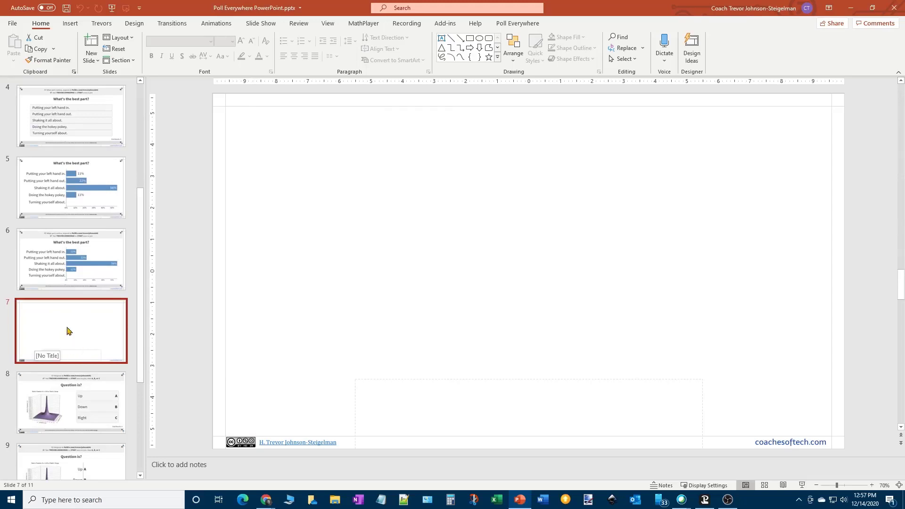
click(518, 27)
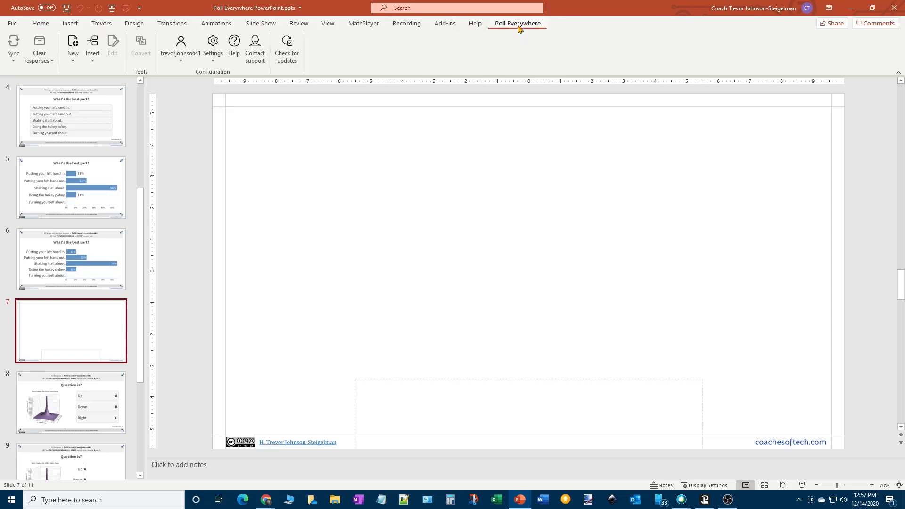